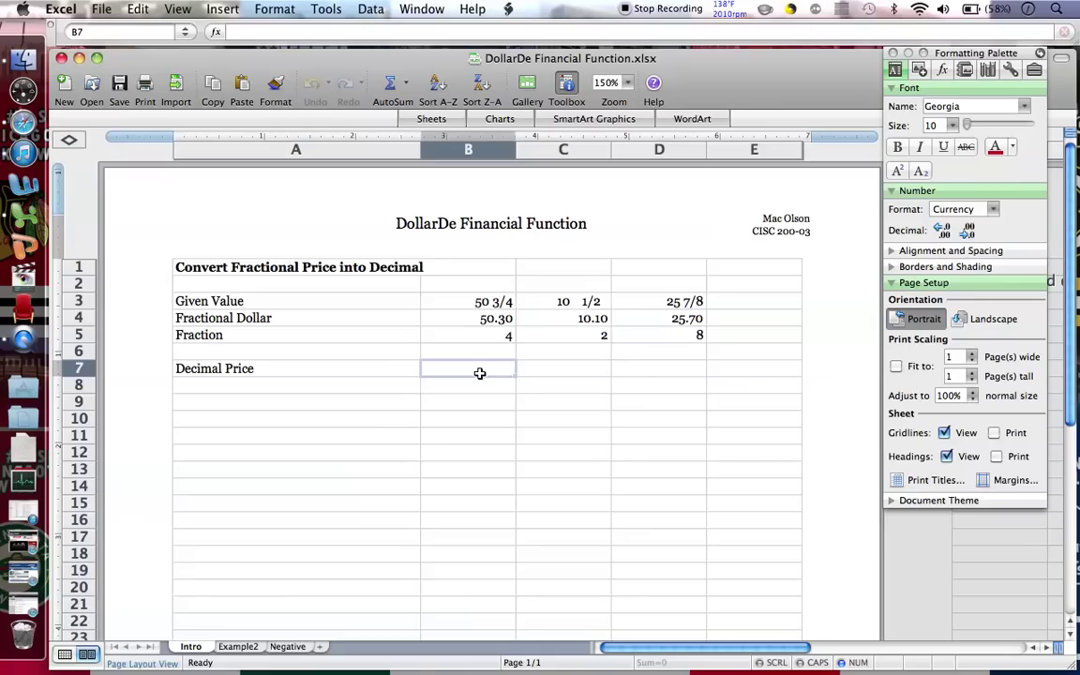
Enter =DOLLARDE(B4,B5) in B7 on the Intro sheet, returning $50.75
{"action": "type", "text": "=D"}
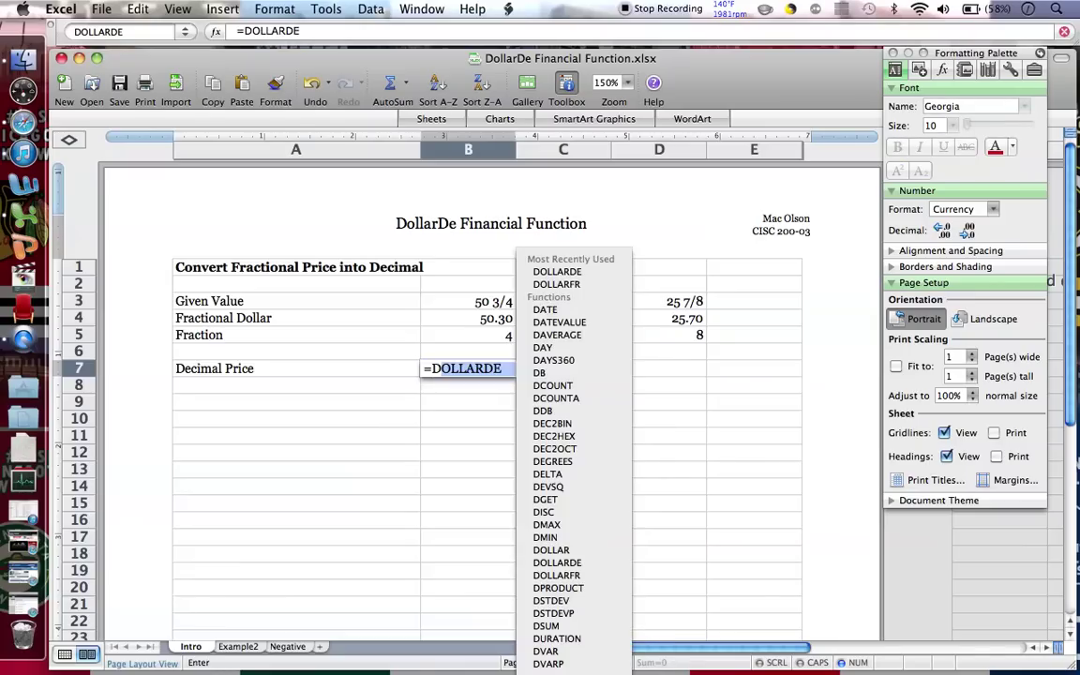
{"action": "type", "text": "ollarD"}
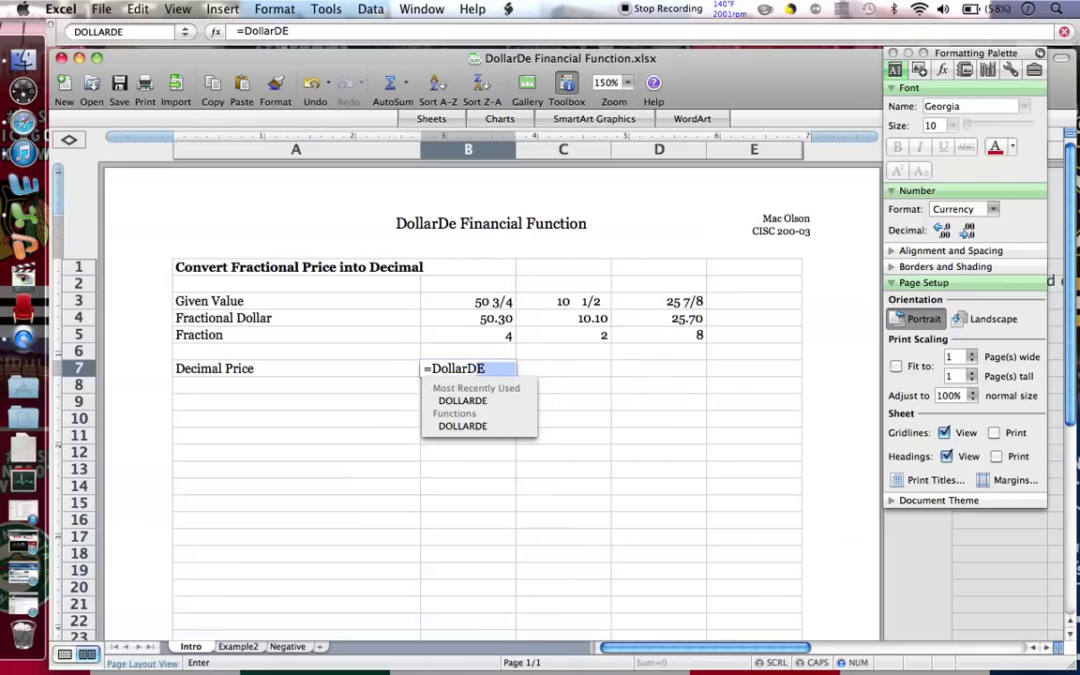
{"action": "type", "text": "e("}
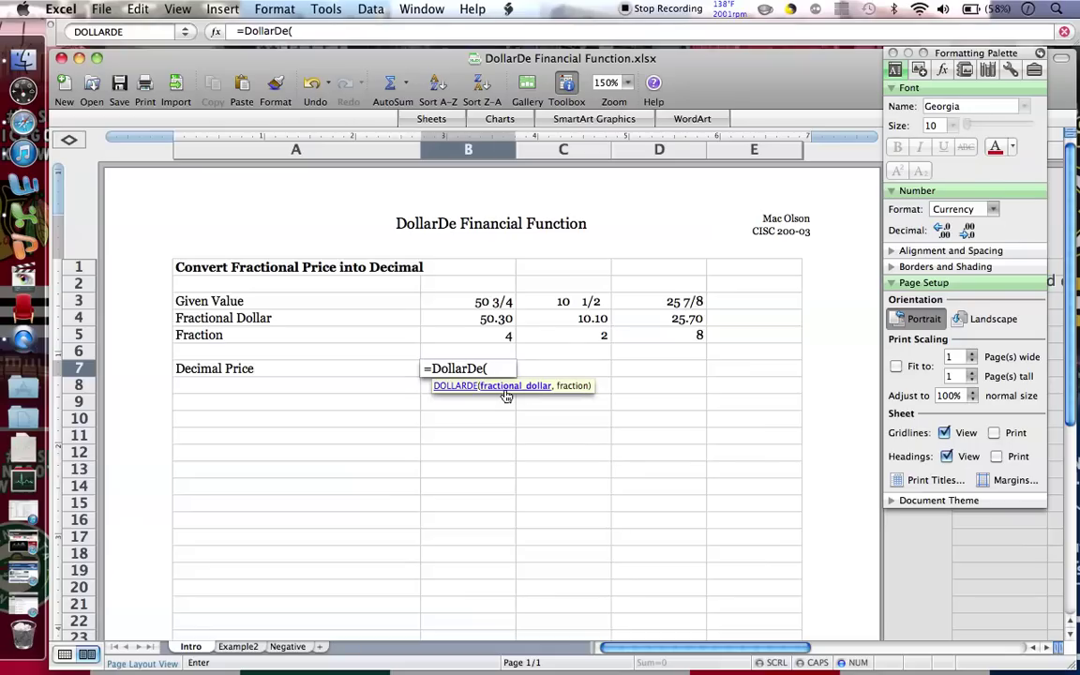
{"action": "left_click", "coordinate": [479, 322]}
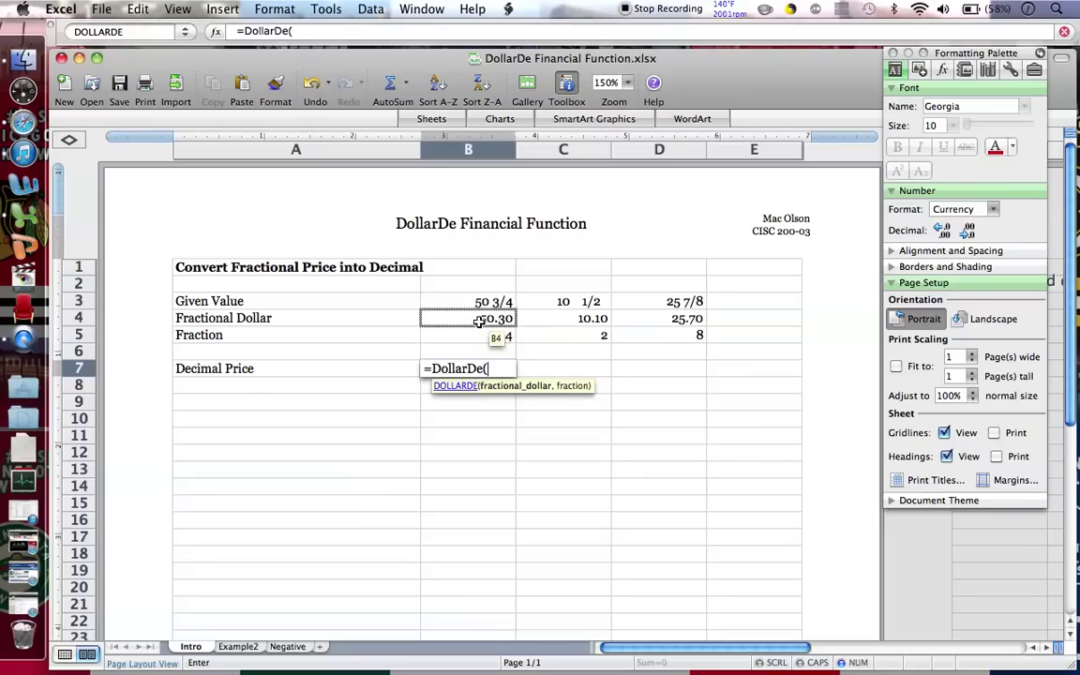
{"action": "left_click", "coordinate": [479, 322]}
{"action": "type", "text": ","}
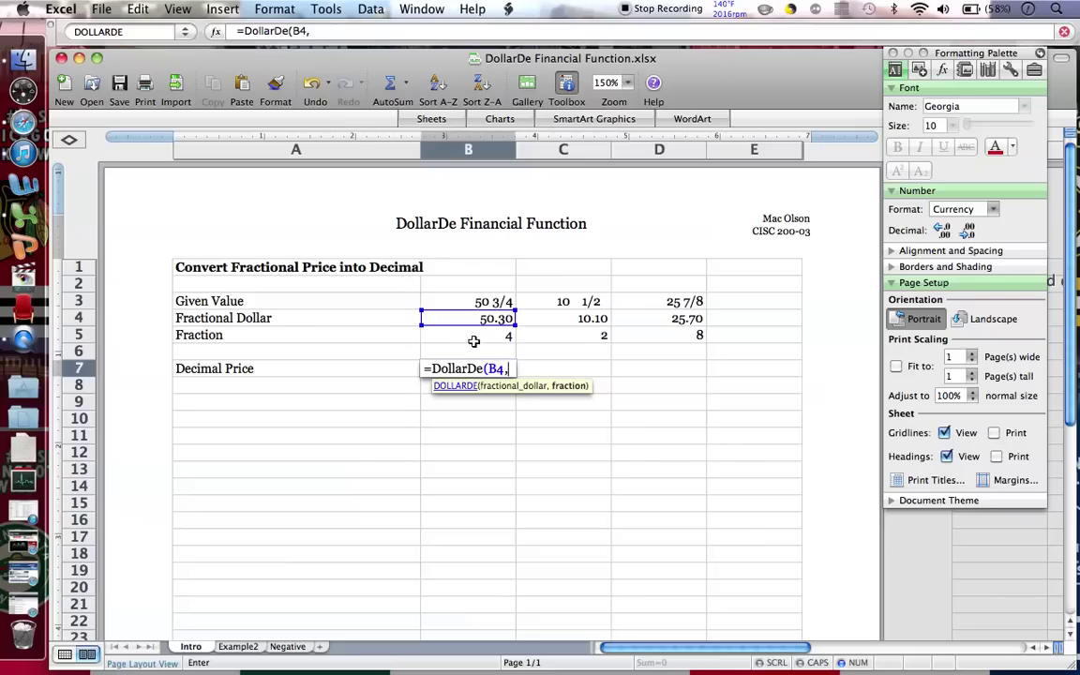
{"action": "left_click", "coordinate": [480, 339]}
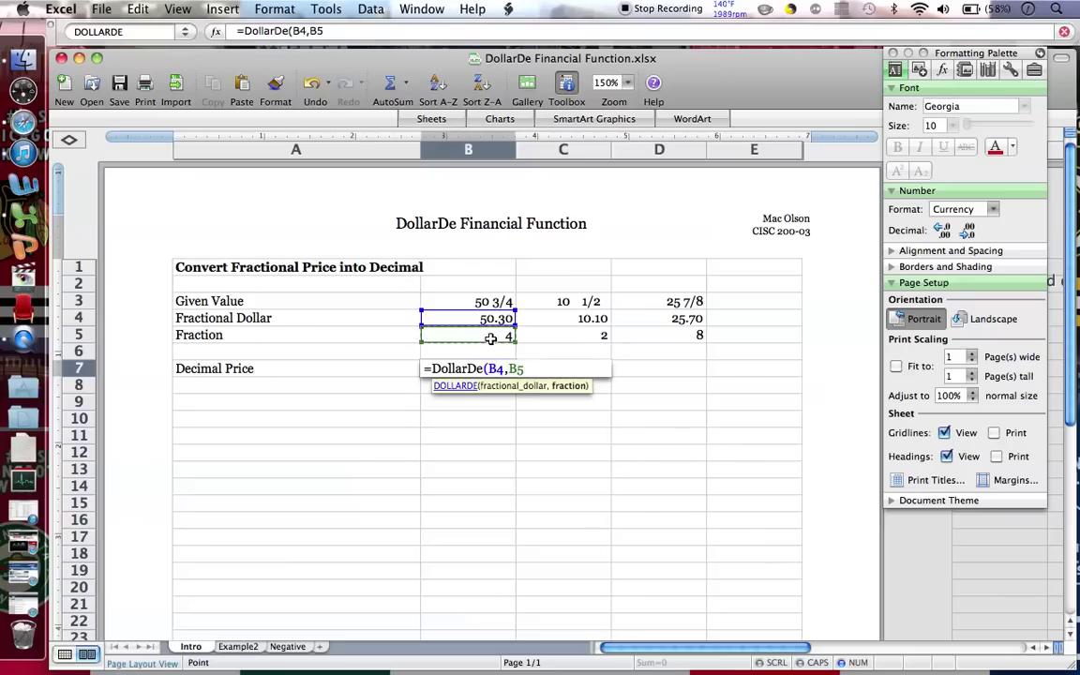
{"action": "type", "text": ")"}
{"action": "key", "text": "Return"}
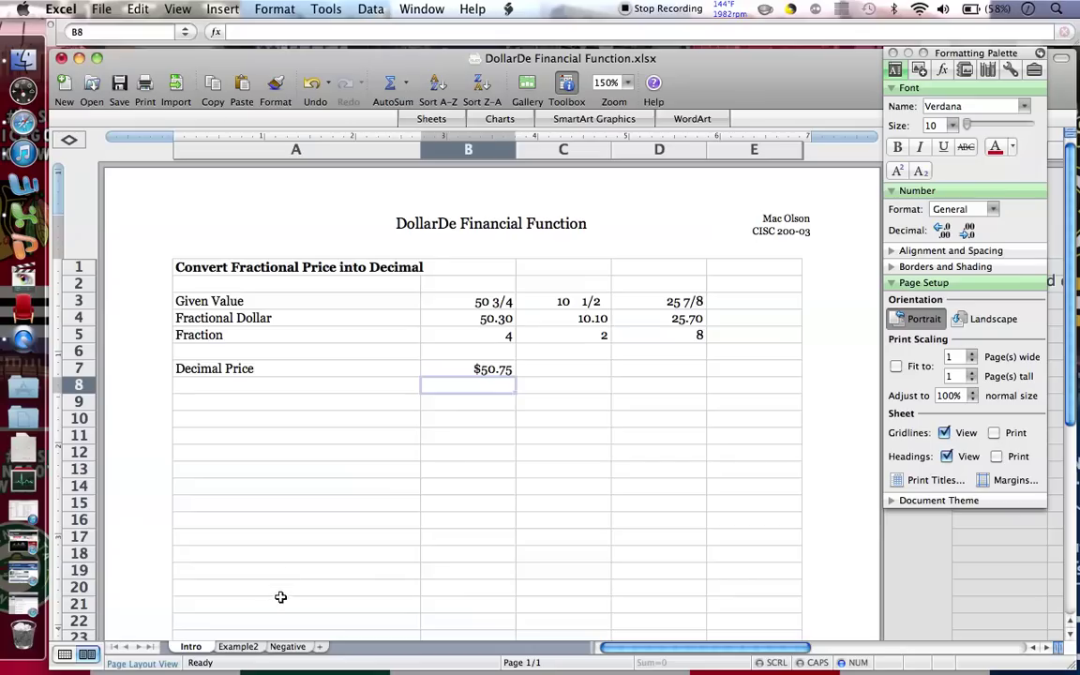
On the Example2 sheet, enter =DOLLARDE(B4,B5) in B7, fixing the function-name typo, to get $28.06
{"action": "left_click", "coordinate": [241, 647]}
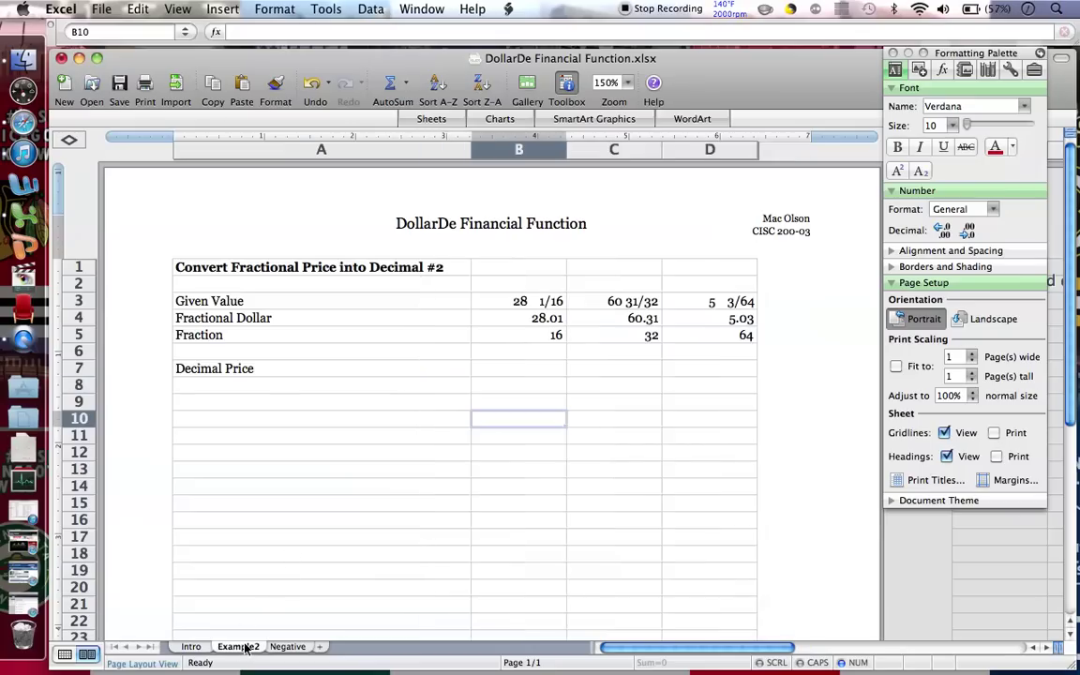
{"action": "left_click", "coordinate": [514, 367]}
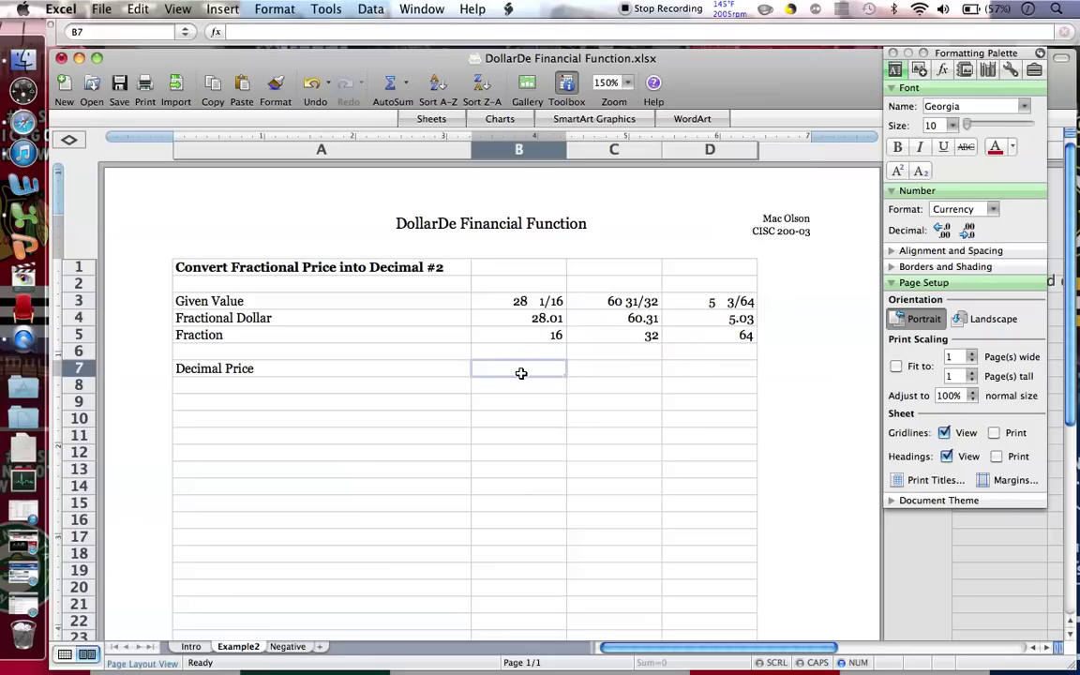
{"action": "type", "text": "="}
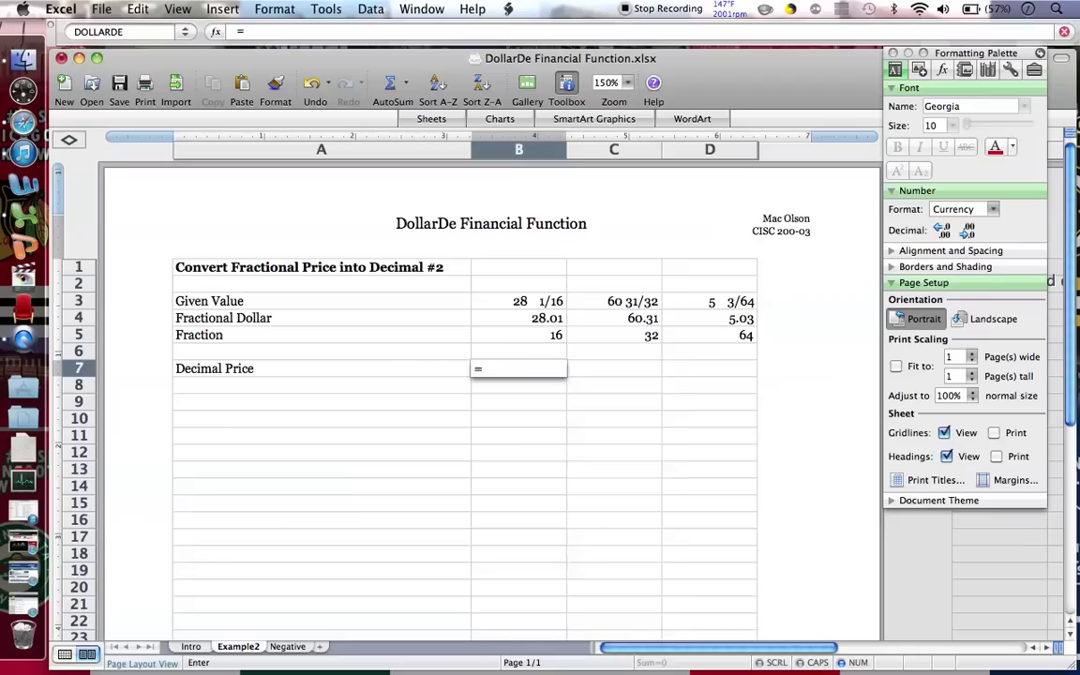
{"action": "type", "text": "DOLLARDE"}
{"action": "type", "text": "ollare"}
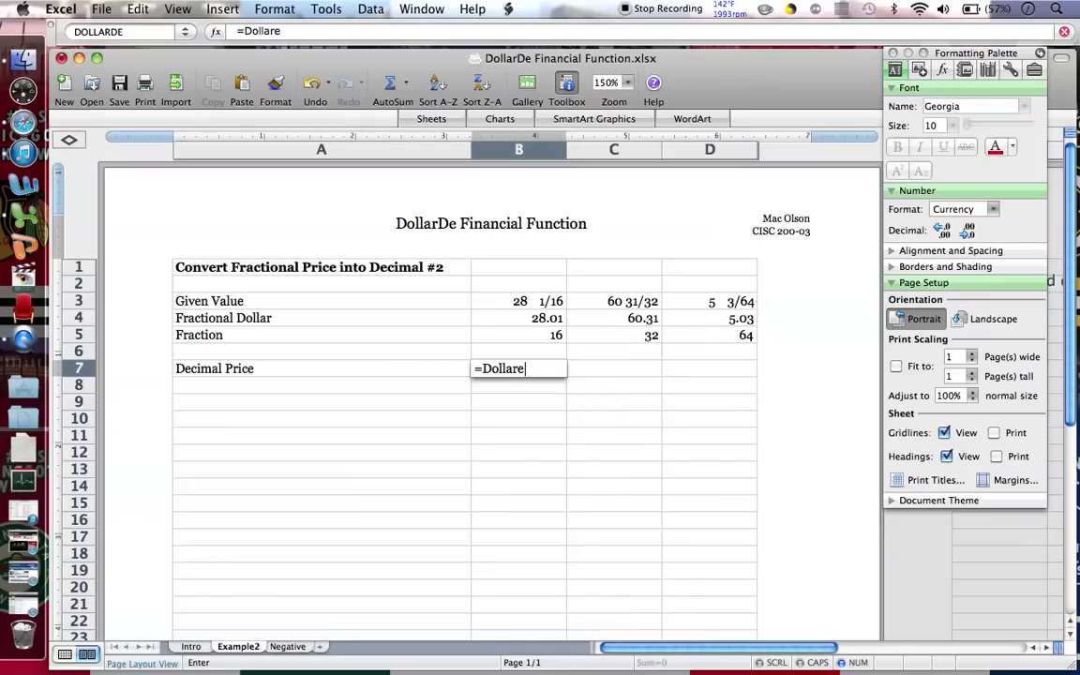
{"action": "key", "text": "BackSpace"}
{"action": "key", "text": "BackSpace"}
{"action": "type", "text": "rDe"}
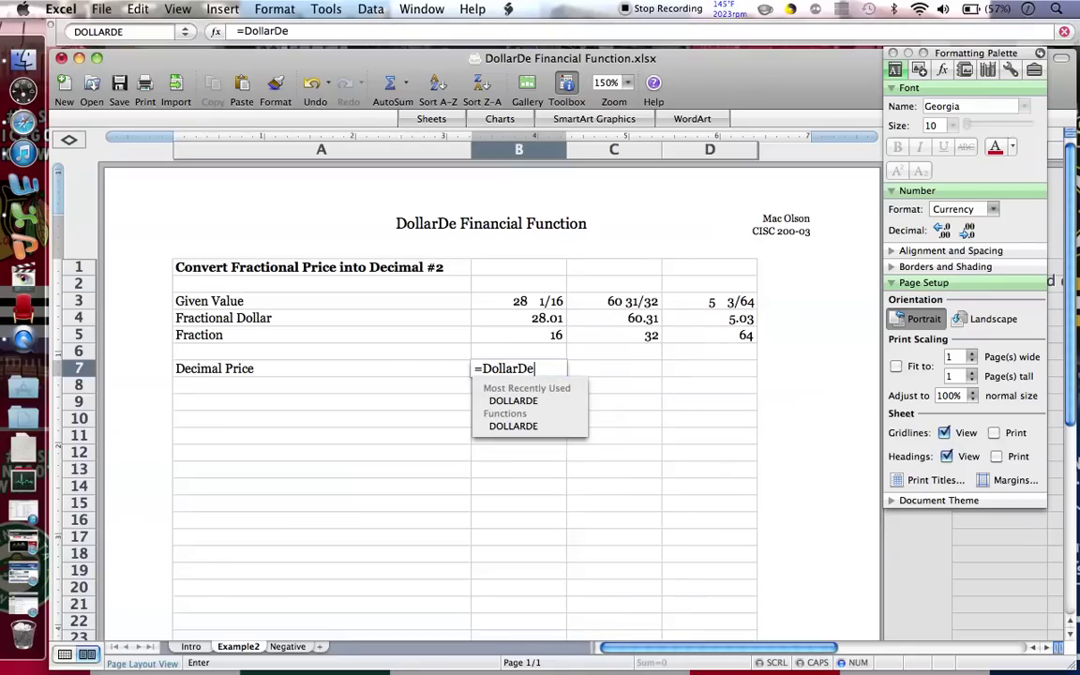
{"action": "type", "text": "("}
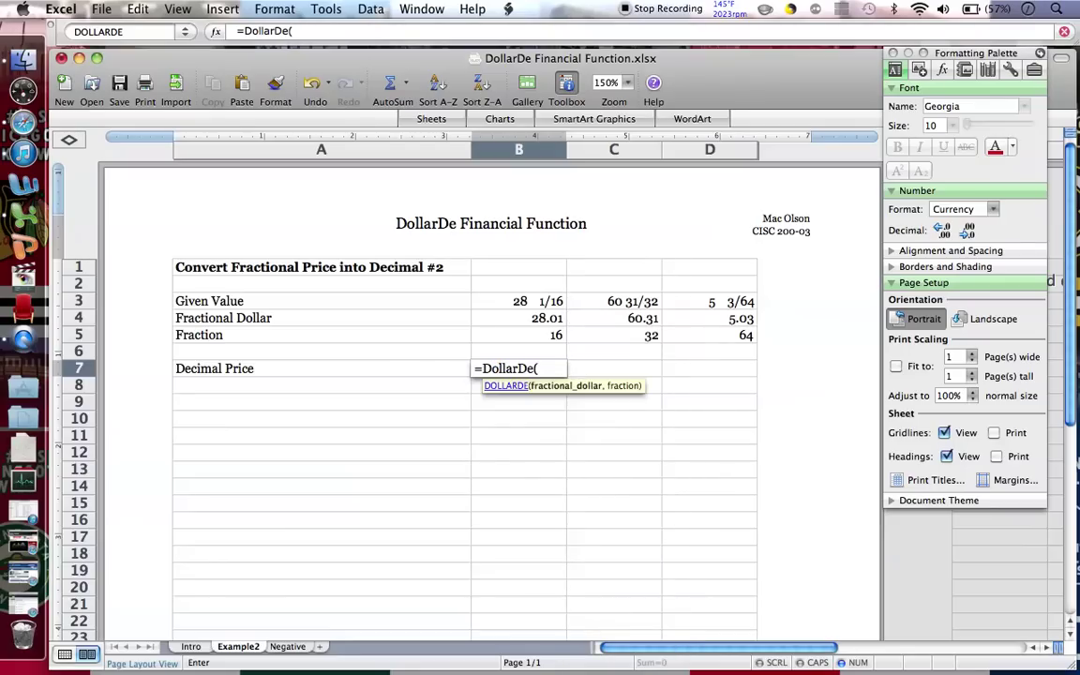
{"action": "left_click", "coordinate": [546, 318]}
{"action": "type", "text": ","}
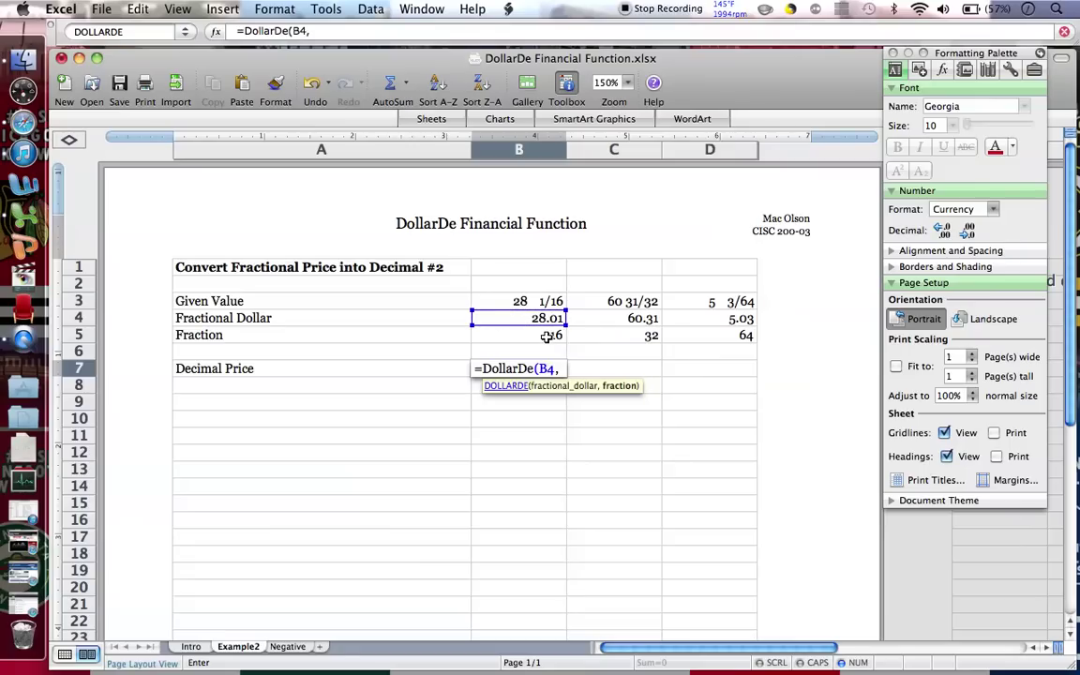
{"action": "left_click", "coordinate": [547, 337]}
{"action": "type", "text": ")"}
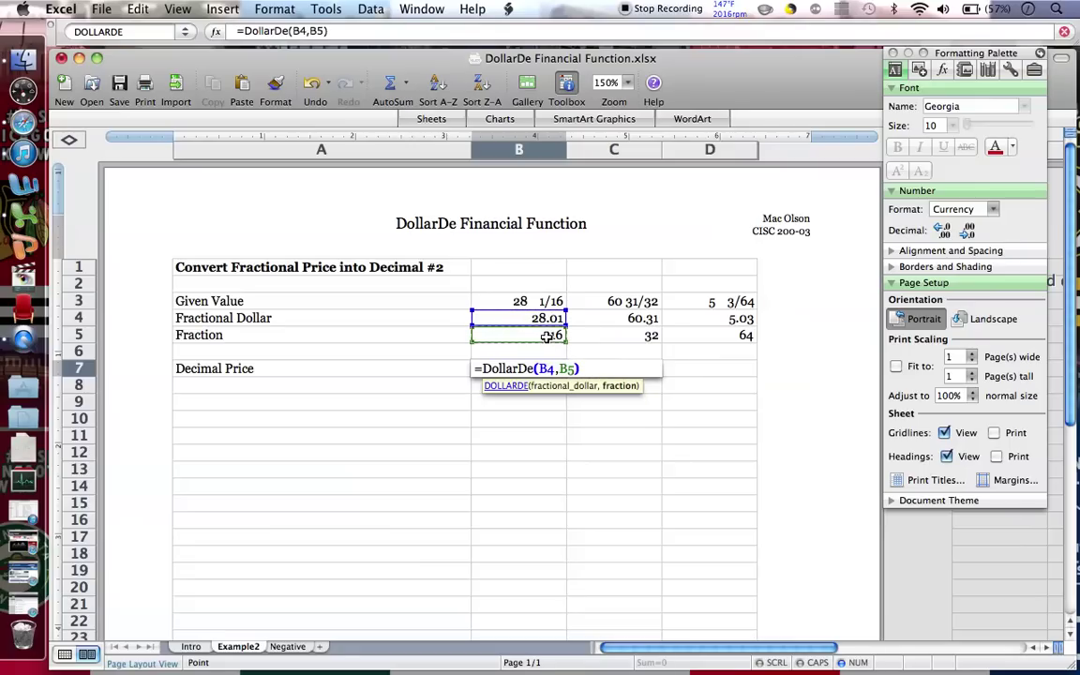
{"action": "key", "text": "Return"}
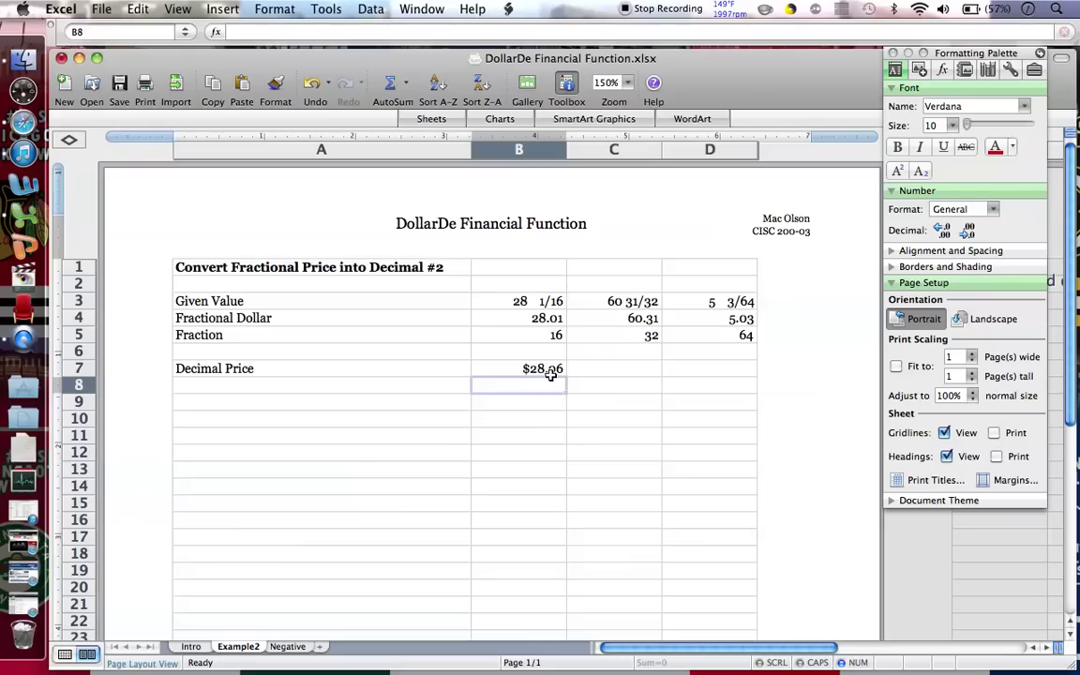
Review the $28.06 formula against the Intro sheet and check the C3 and C5 values
{"action": "left_click", "coordinate": [549, 369]}
{"action": "left_click", "coordinate": [191, 646]}
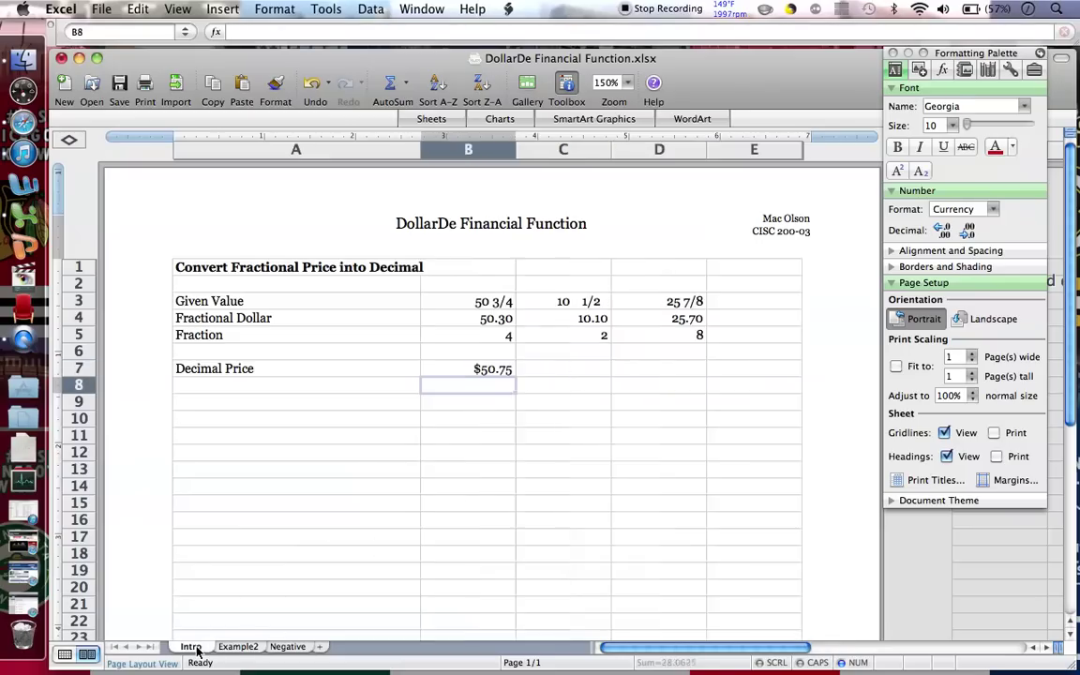
{"action": "left_click", "coordinate": [238, 646]}
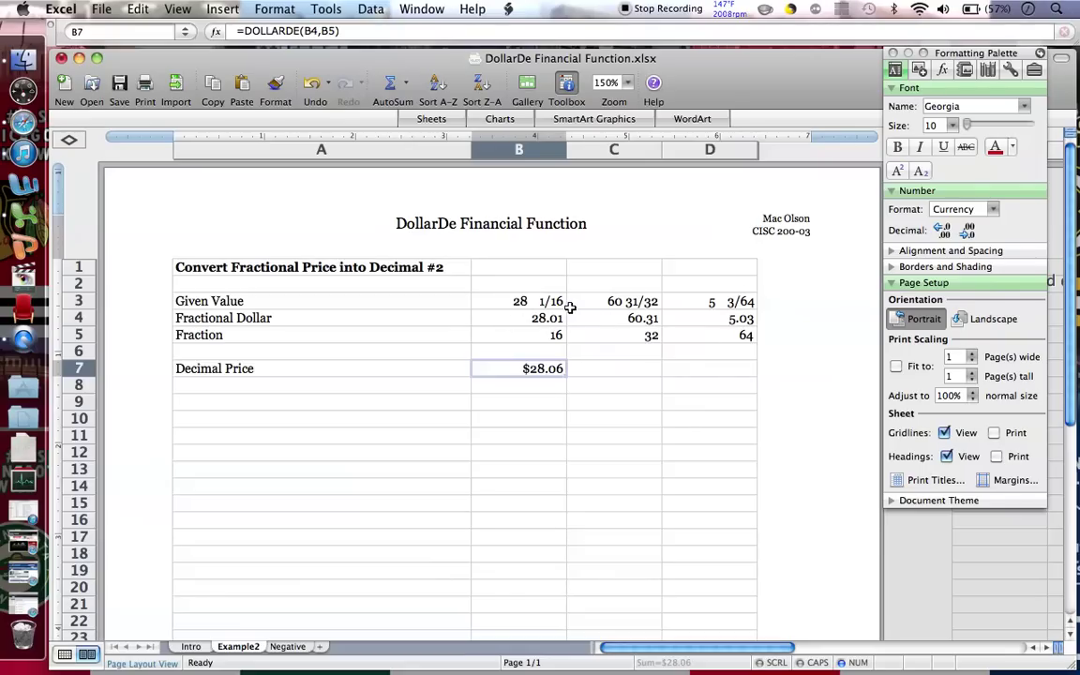
{"action": "left_click", "coordinate": [649, 301]}
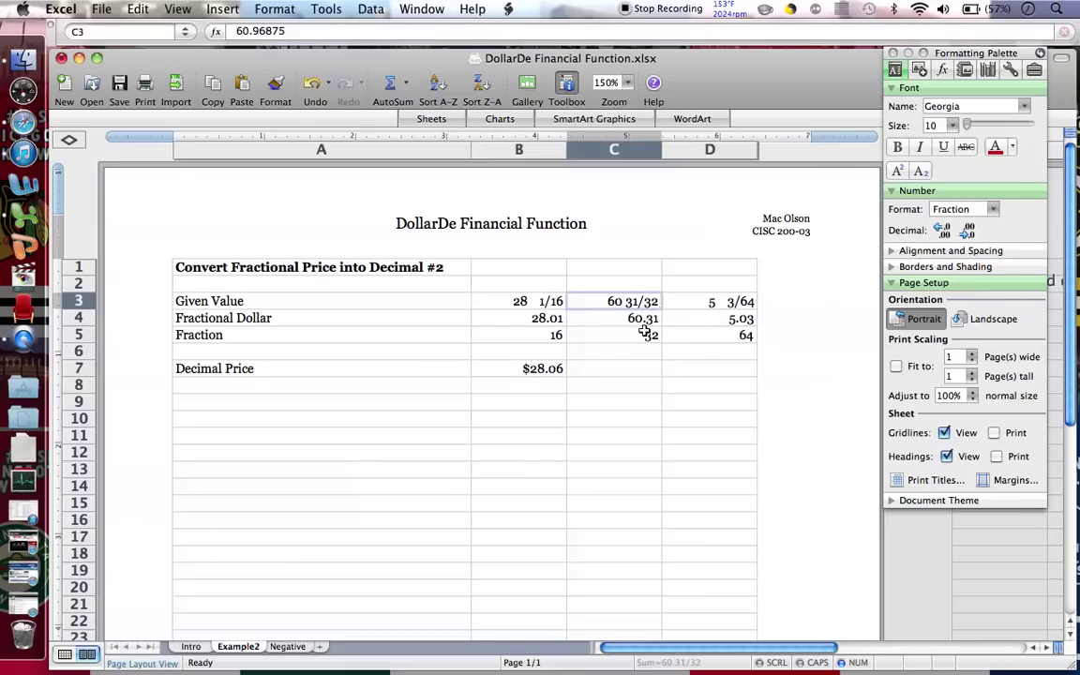
{"action": "left_click", "coordinate": [650, 336]}
Enter =DOLLARDE(C4,C5) in C7, converting 60.31 with fraction 32 to $60.97
{"action": "left_click", "coordinate": [619, 371]}
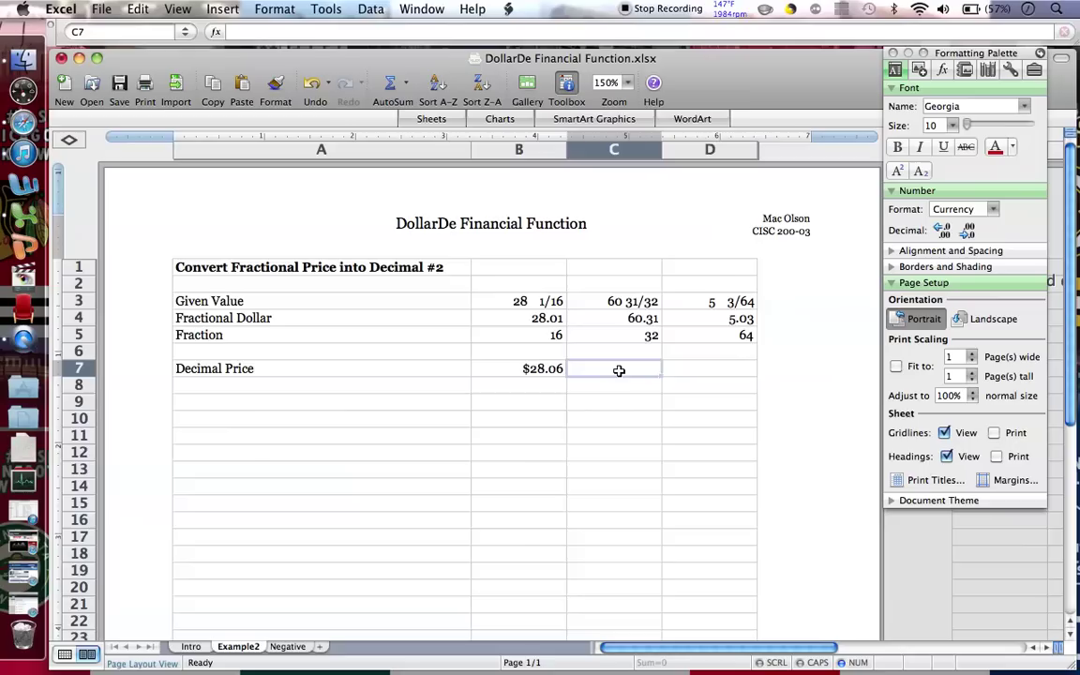
{"action": "type", "text": "=dOLLARDE"}
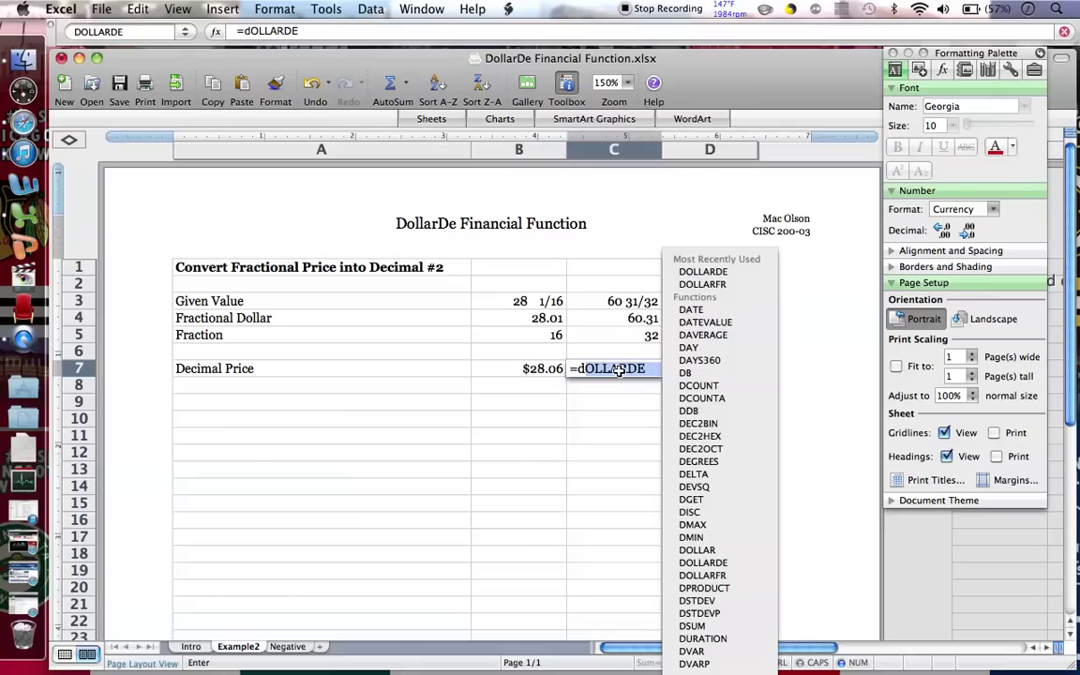
{"action": "double_click", "coordinate": [702, 272]}
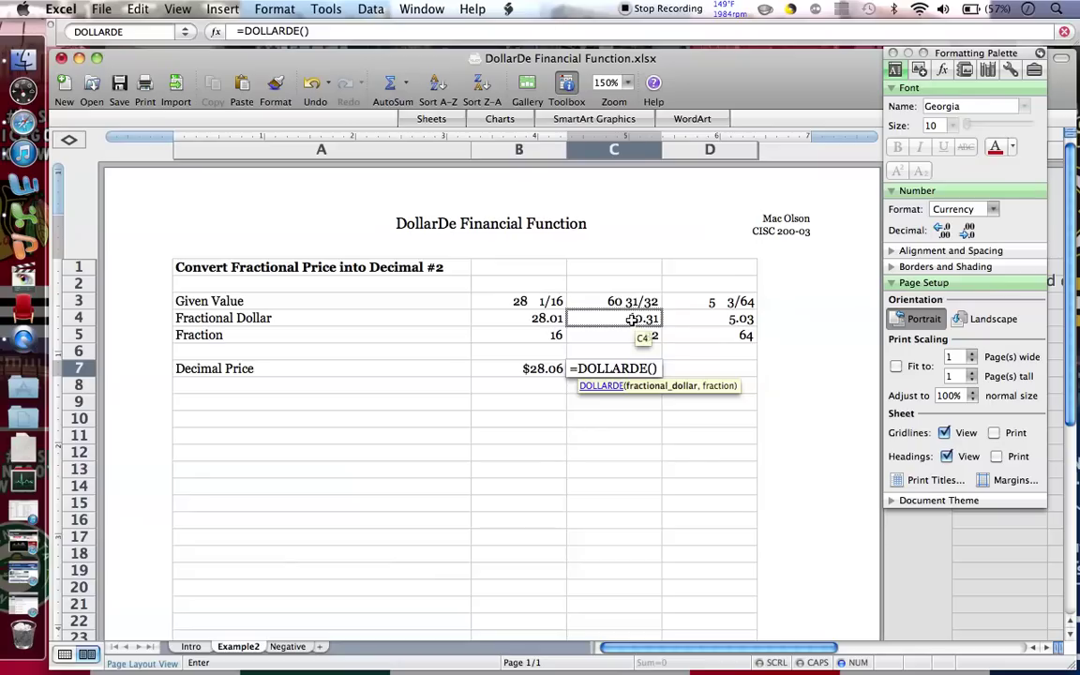
{"action": "left_click", "coordinate": [632, 320]}
{"action": "type", "text": ","}
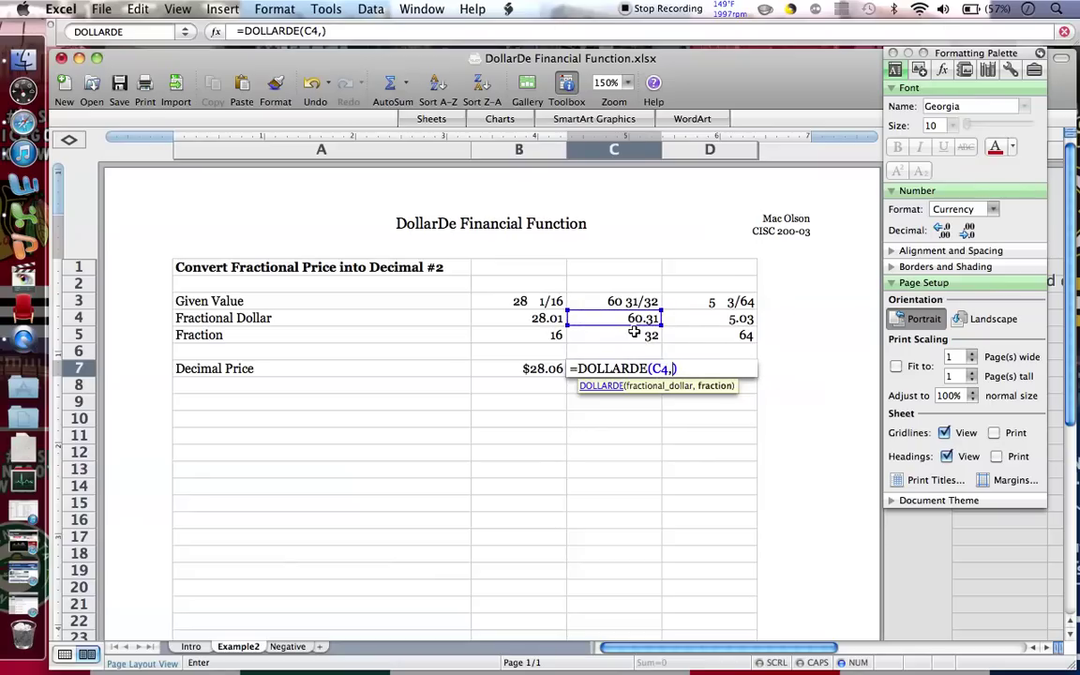
{"action": "left_click", "coordinate": [635, 339]}
{"action": "key", "text": "Return"}
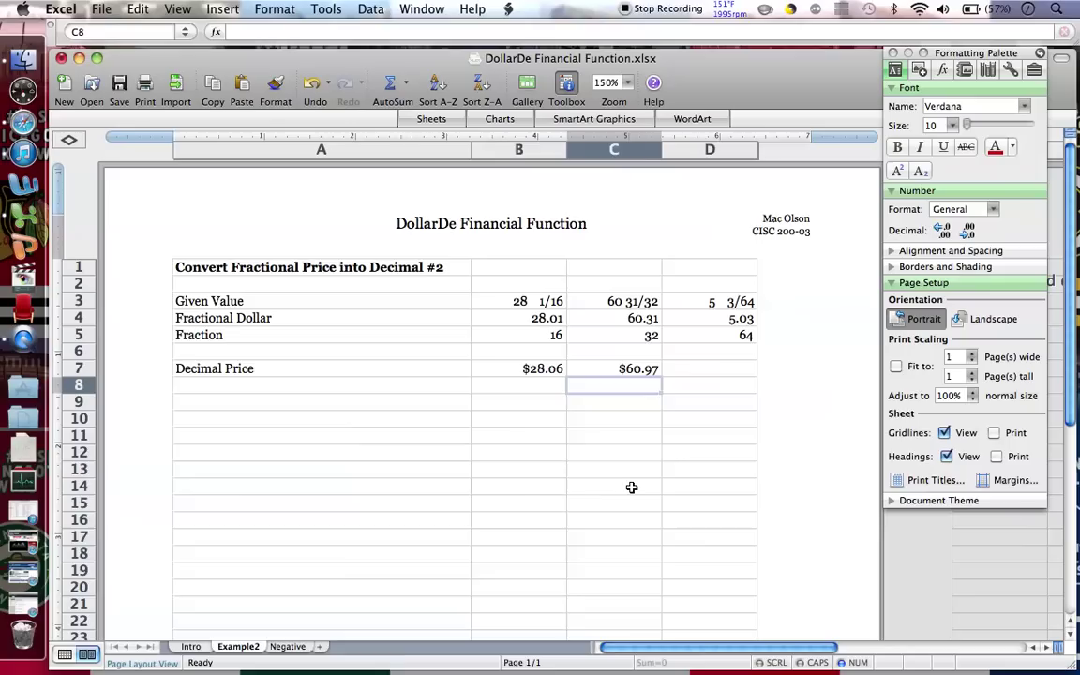
On the Negative sheet, inspect the fractional dollar values in row 4 and the fraction in B5
{"action": "left_click", "coordinate": [288, 646]}
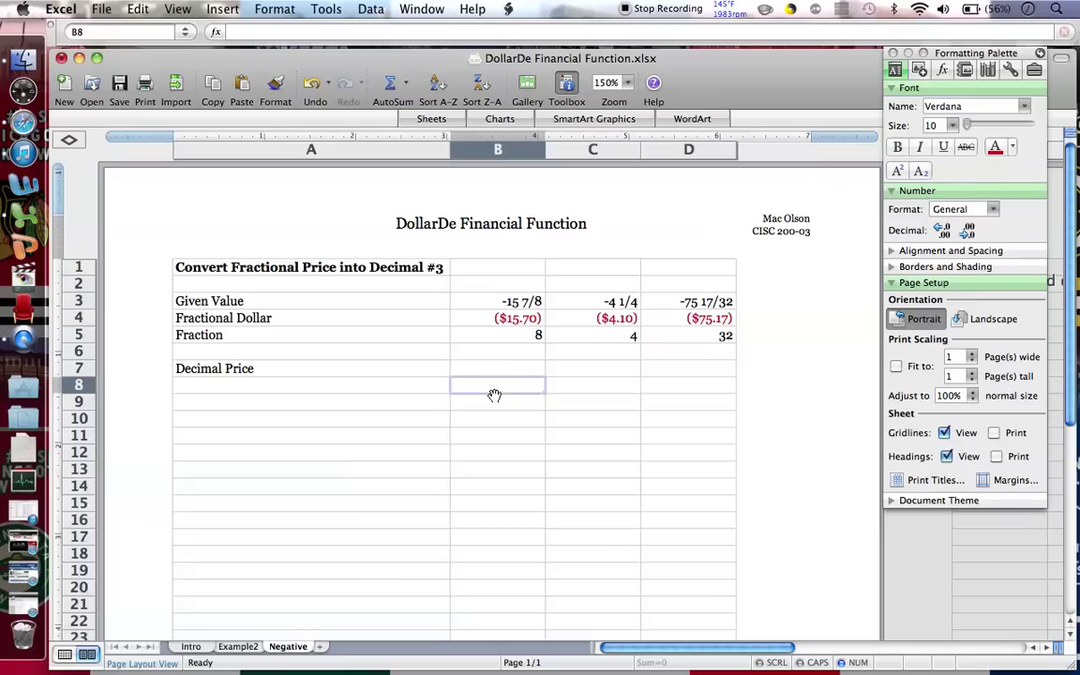
{"action": "left_click", "coordinate": [518, 319]}
{"action": "key", "text": "Right"}
{"action": "key", "text": "Right"}
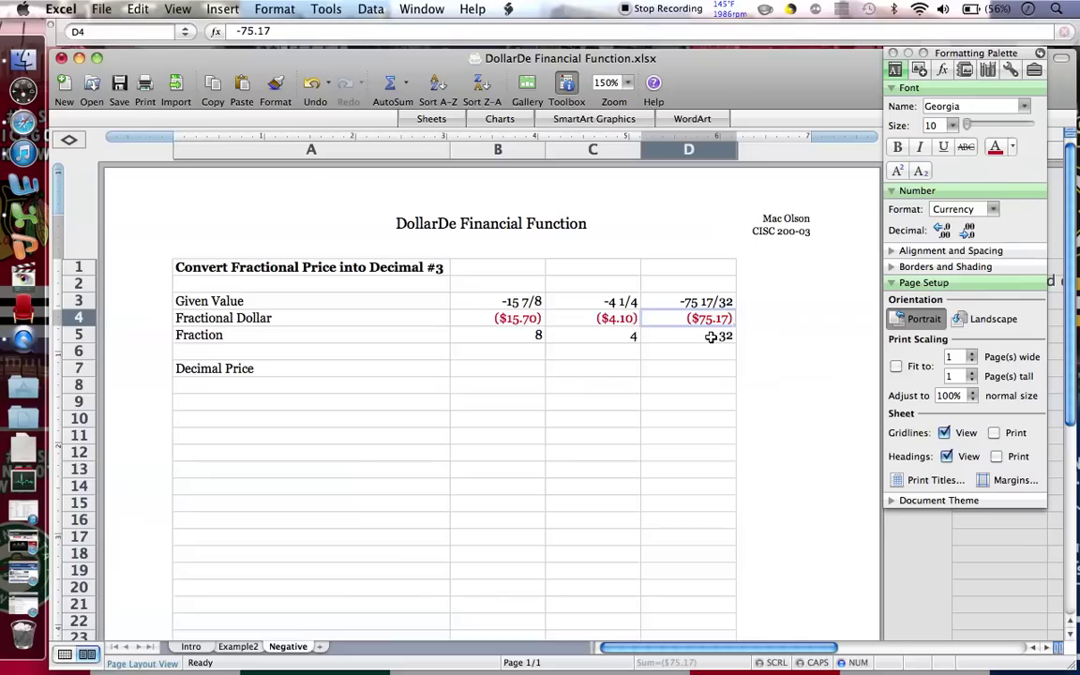
{"action": "left_click", "coordinate": [488, 334]}
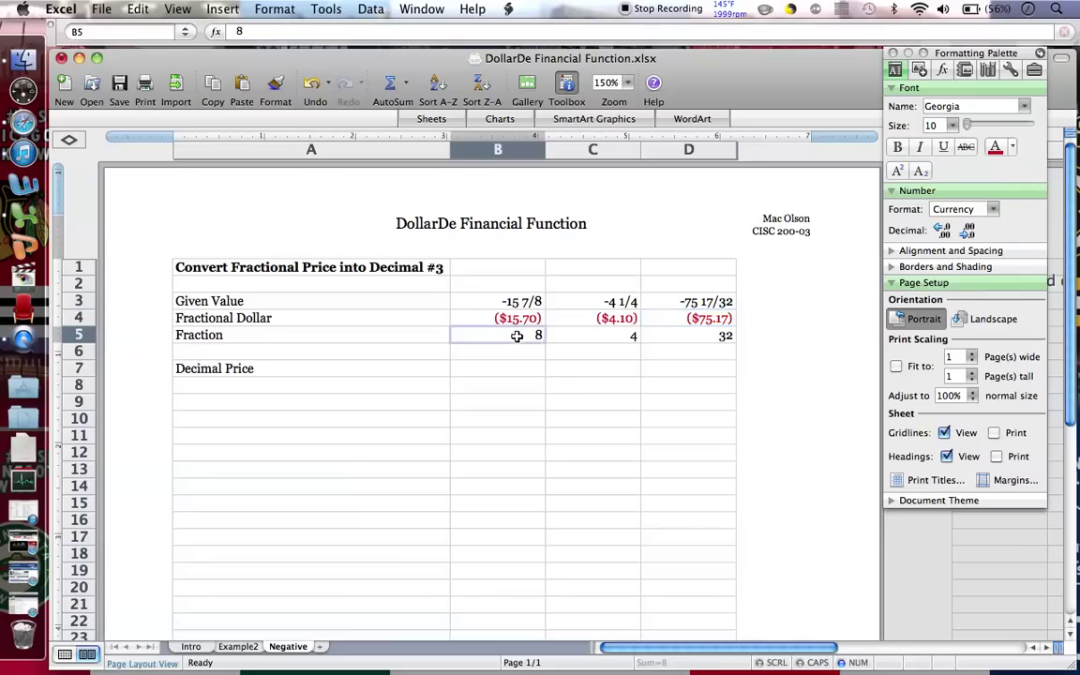
Enter =DOLLARDE(B4,B5) in B7, converting -15.70 with fraction 8 to (15.88)
{"action": "left_click", "coordinate": [482, 370]}
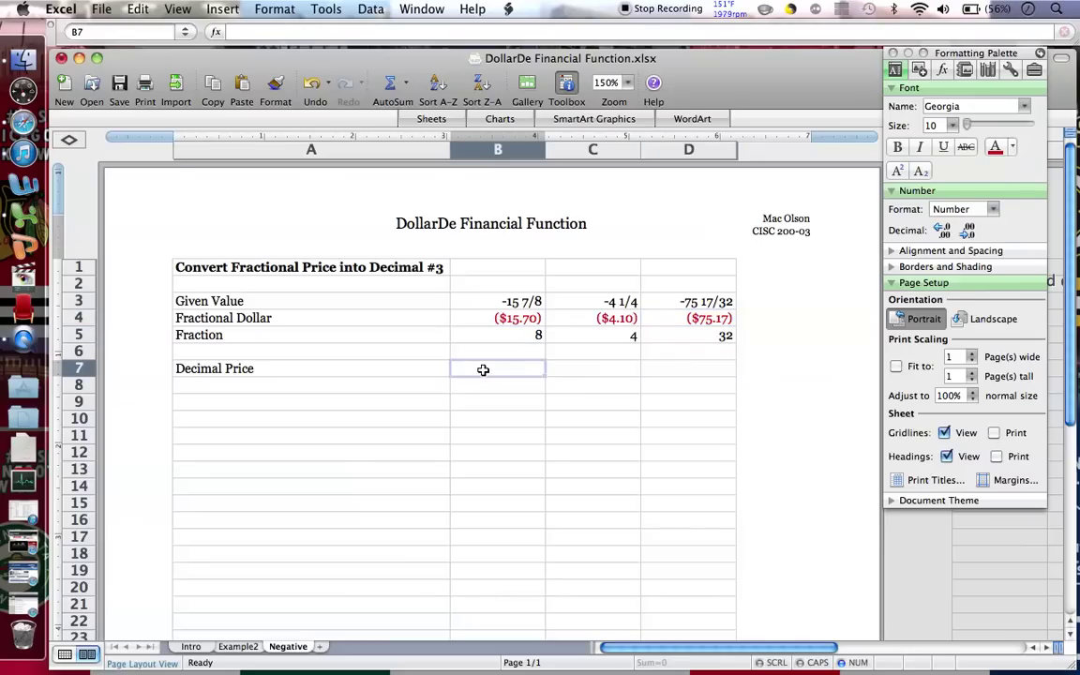
{"action": "type", "text": "="}
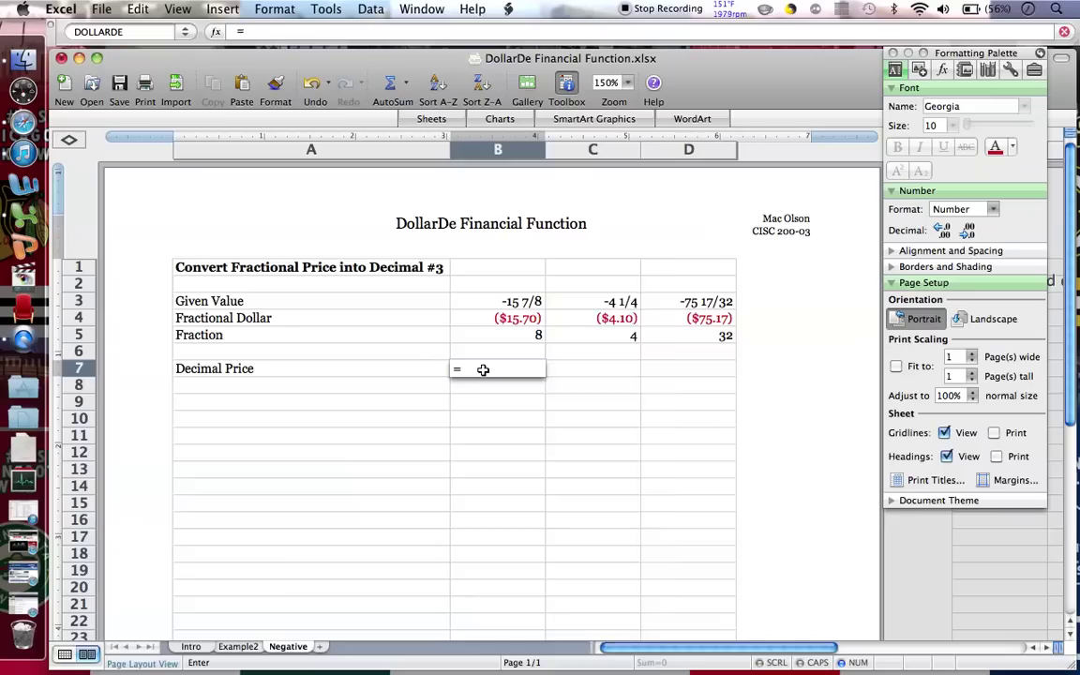
{"action": "type", "text": "d"}
{"action": "double_click", "coordinate": [590, 270]}
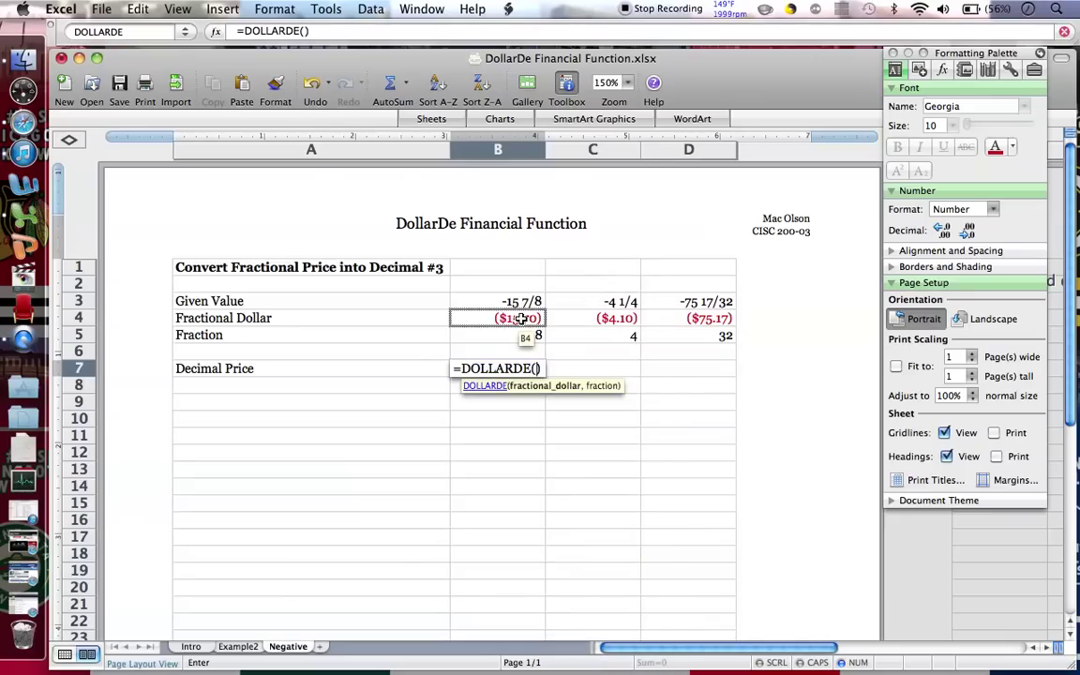
{"action": "left_click", "coordinate": [503, 320]}
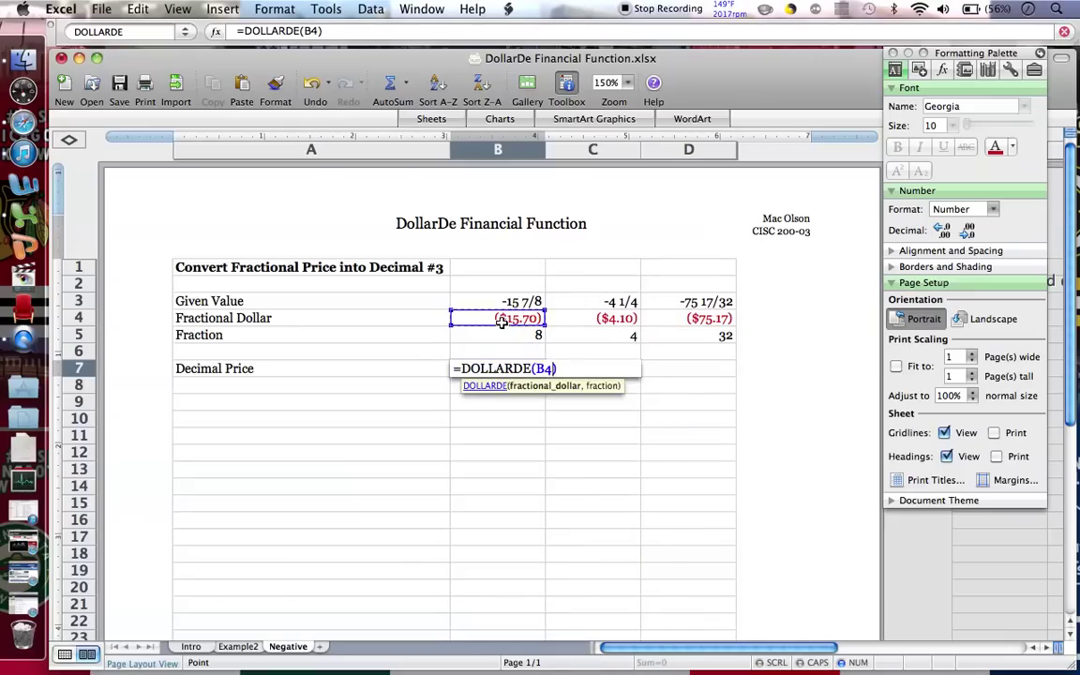
{"action": "type", "text": ","}
{"action": "left_click", "coordinate": [512, 335]}
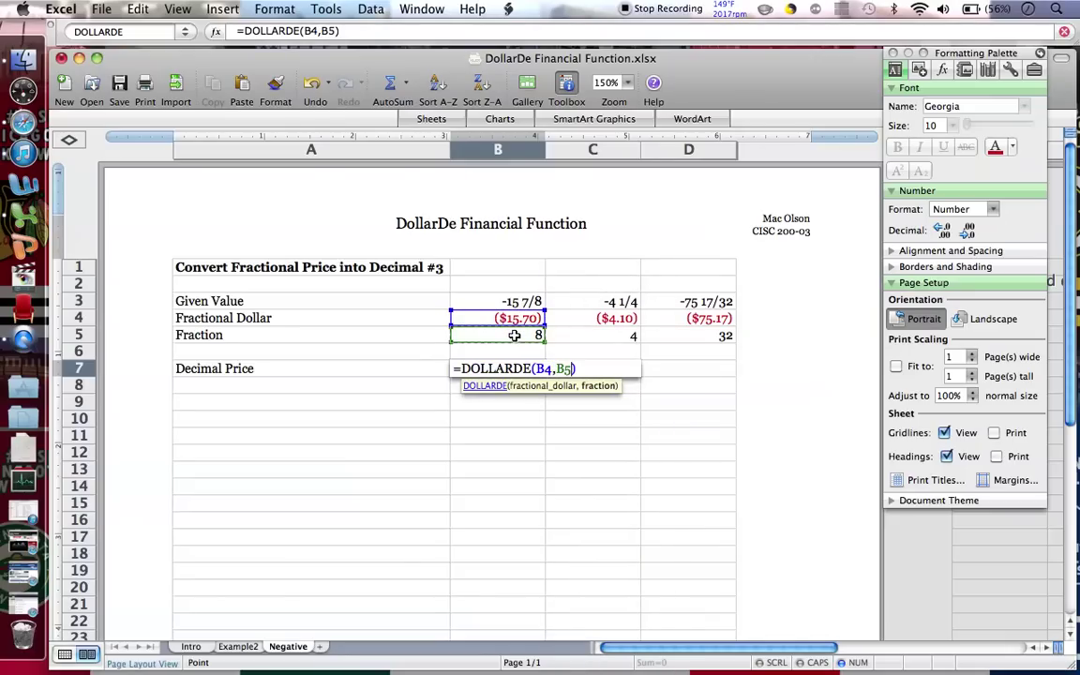
{"action": "key", "text": "Return"}
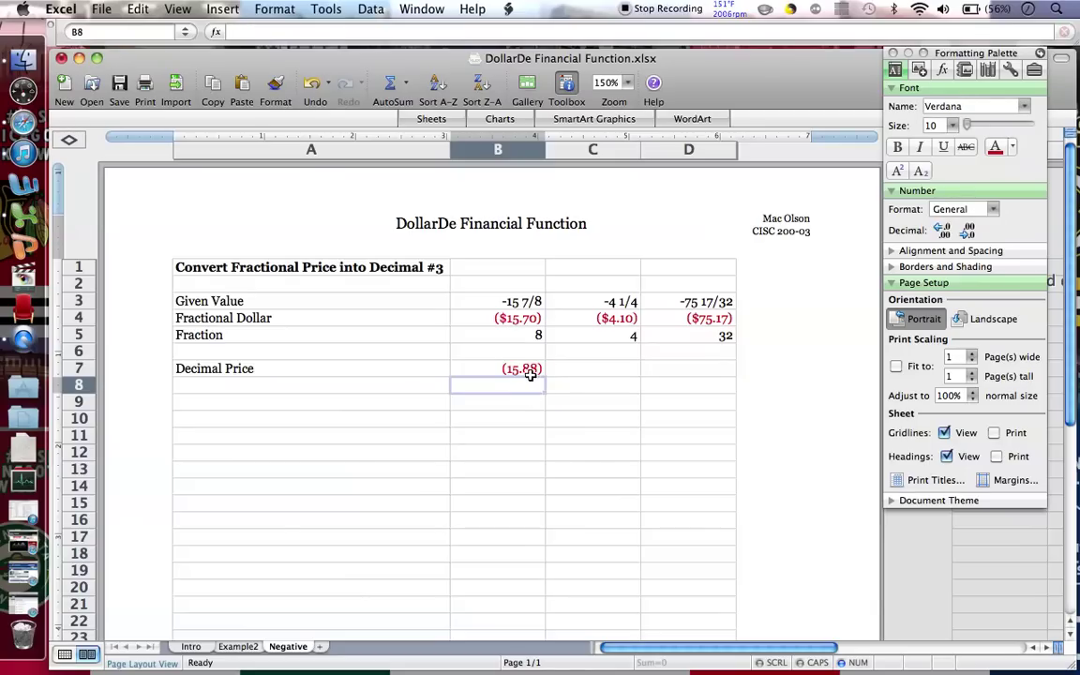
Give B7 Currency format with no symbol, 2 decimals and red (1,234.10) negatives
{"action": "left_click", "coordinate": [525, 369]}
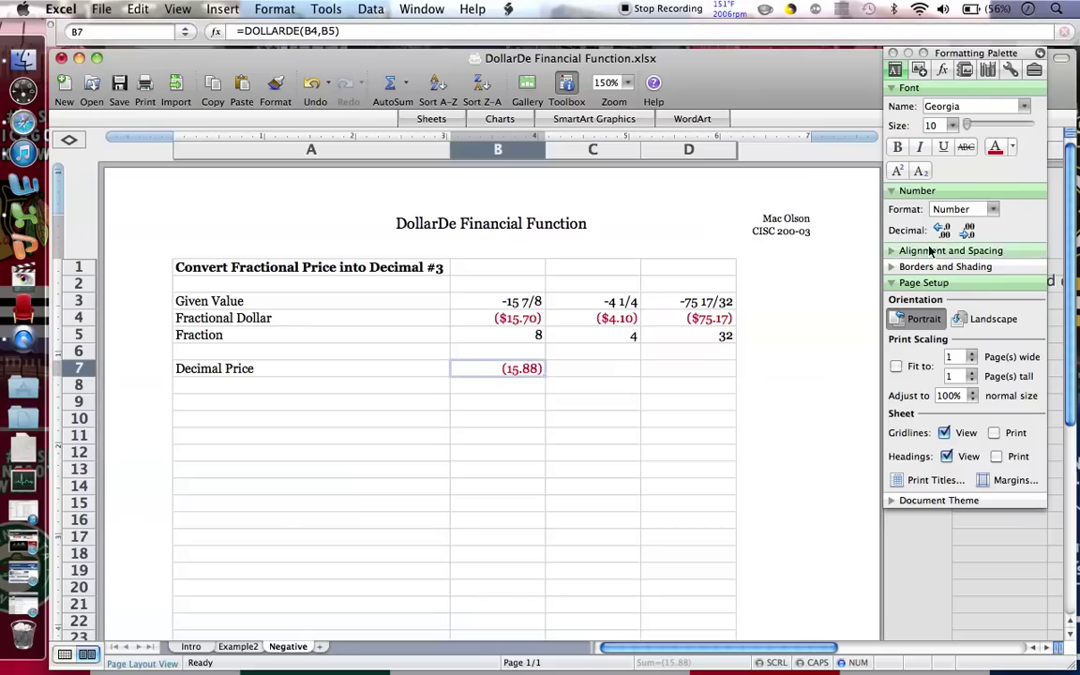
{"action": "left_click", "coordinate": [994, 209]}
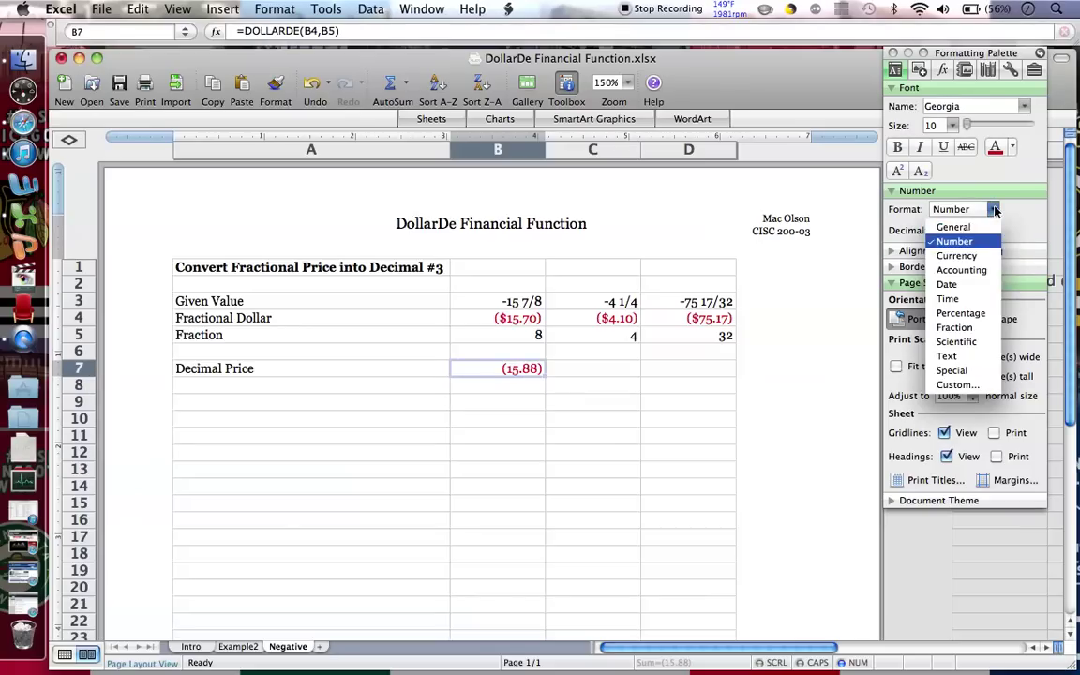
{"action": "left_click", "coordinate": [958, 386]}
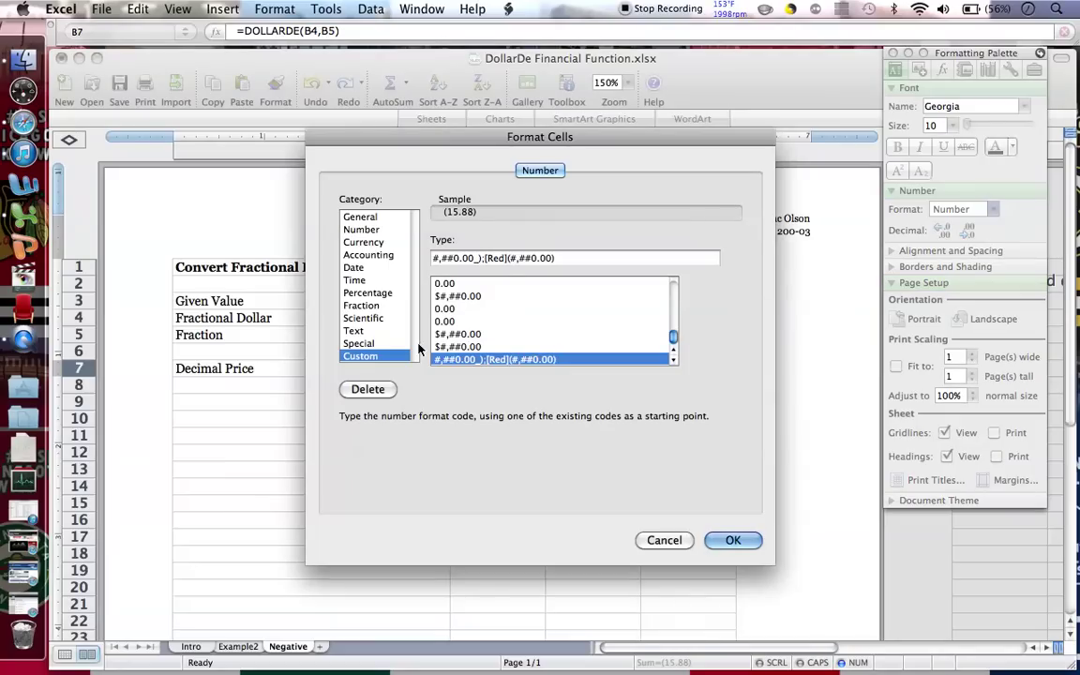
{"action": "left_click", "coordinate": [362, 242]}
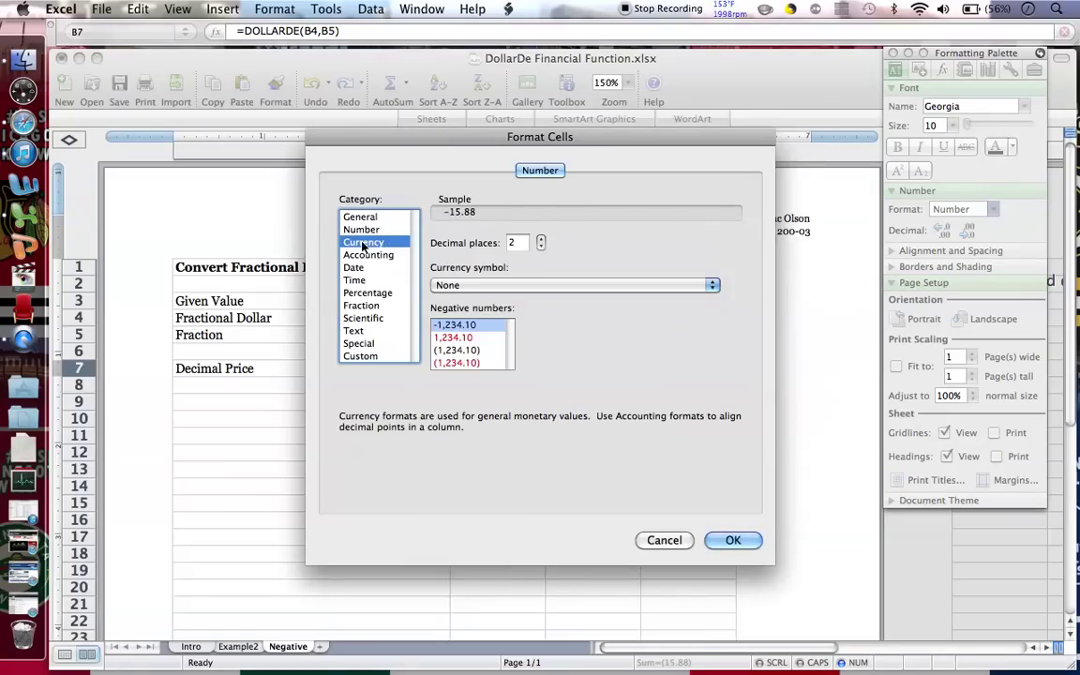
{"action": "left_click", "coordinate": [462, 363]}
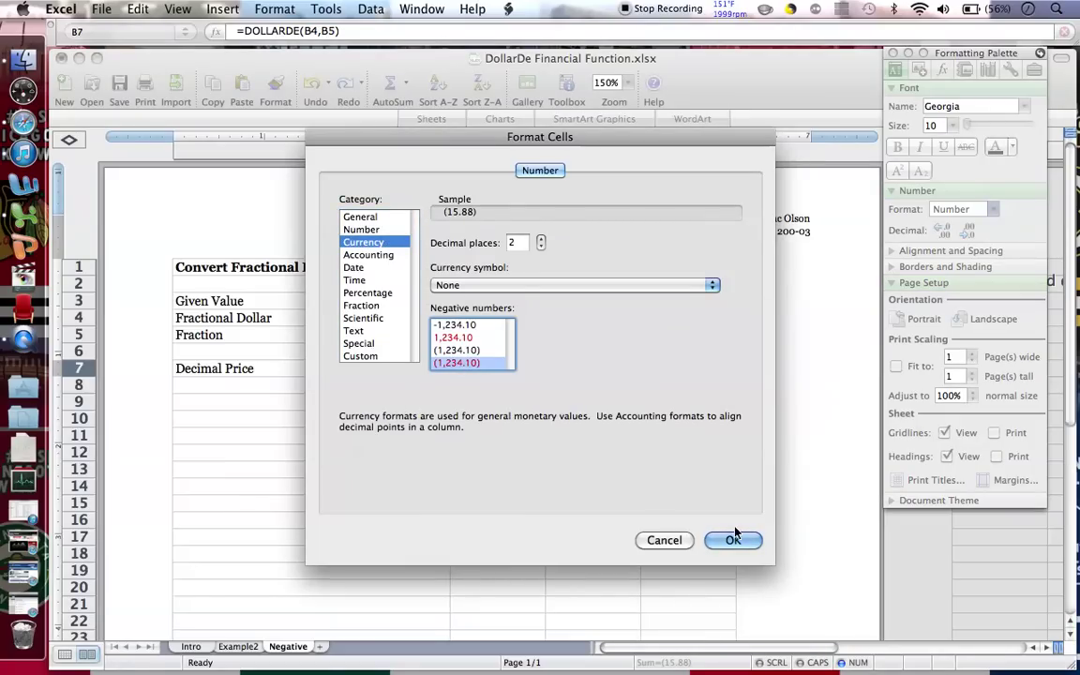
{"action": "left_click", "coordinate": [737, 541]}
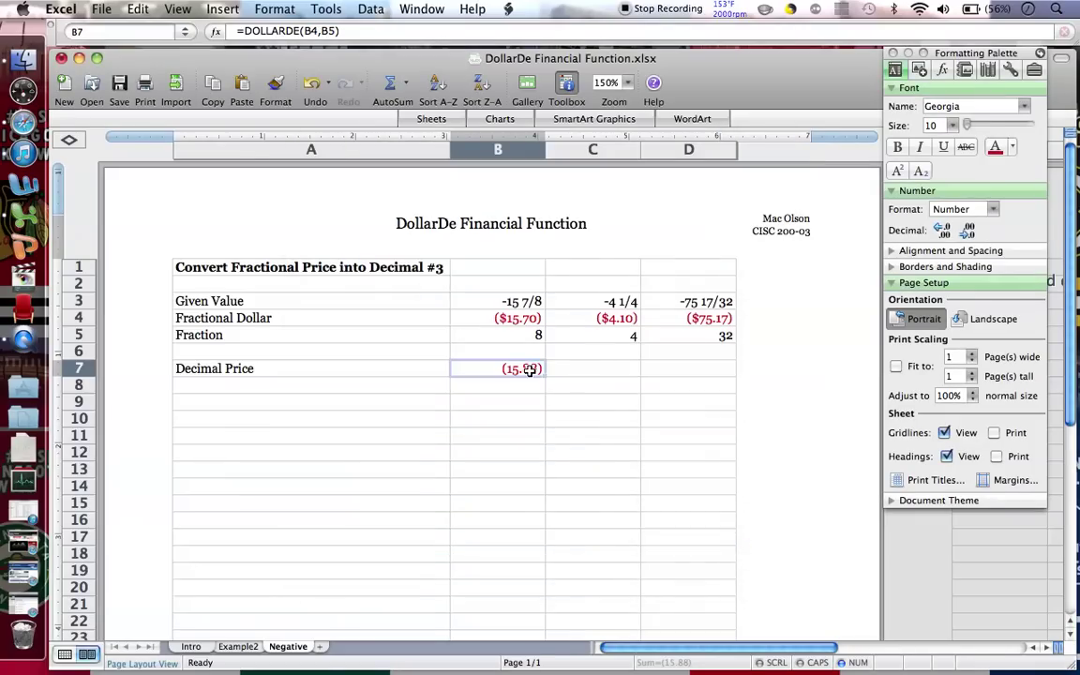
{"action": "left_click", "coordinate": [582, 369]}
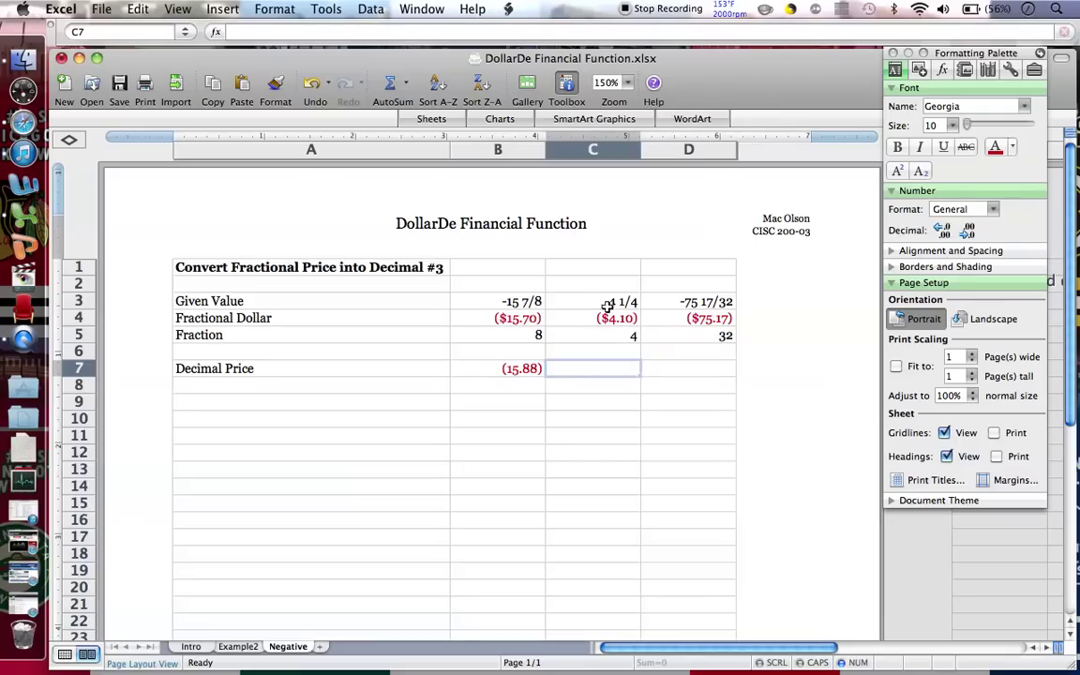
{"action": "left_click", "coordinate": [533, 335]}
{"action": "left_click", "coordinate": [637, 336]}
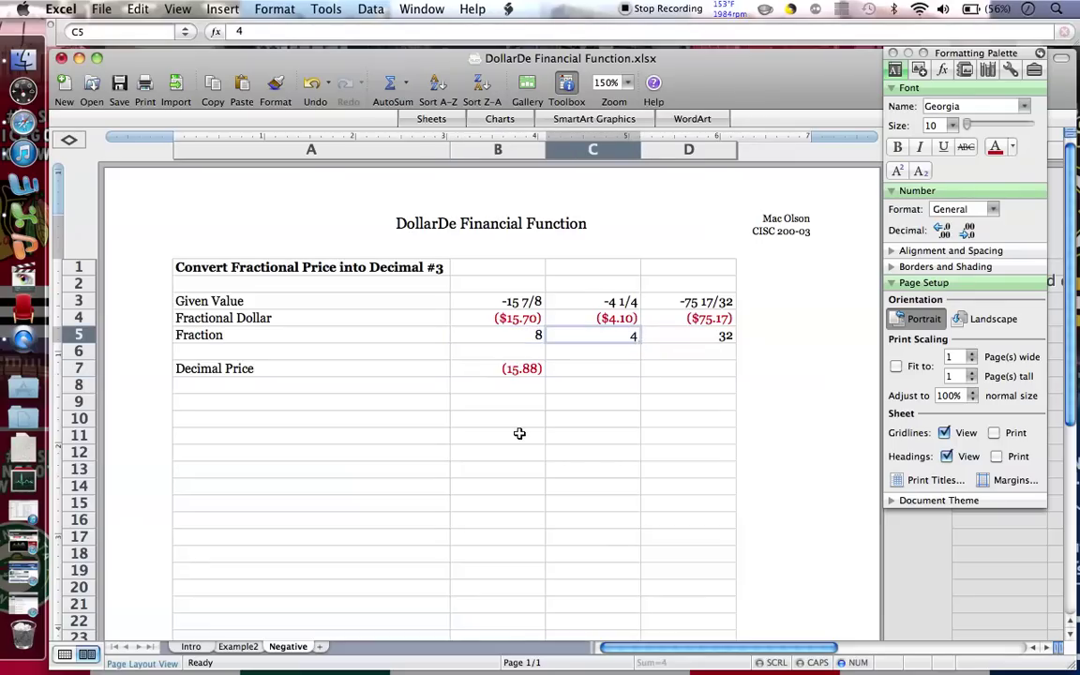
{"action": "left_click", "coordinate": [240, 646]}
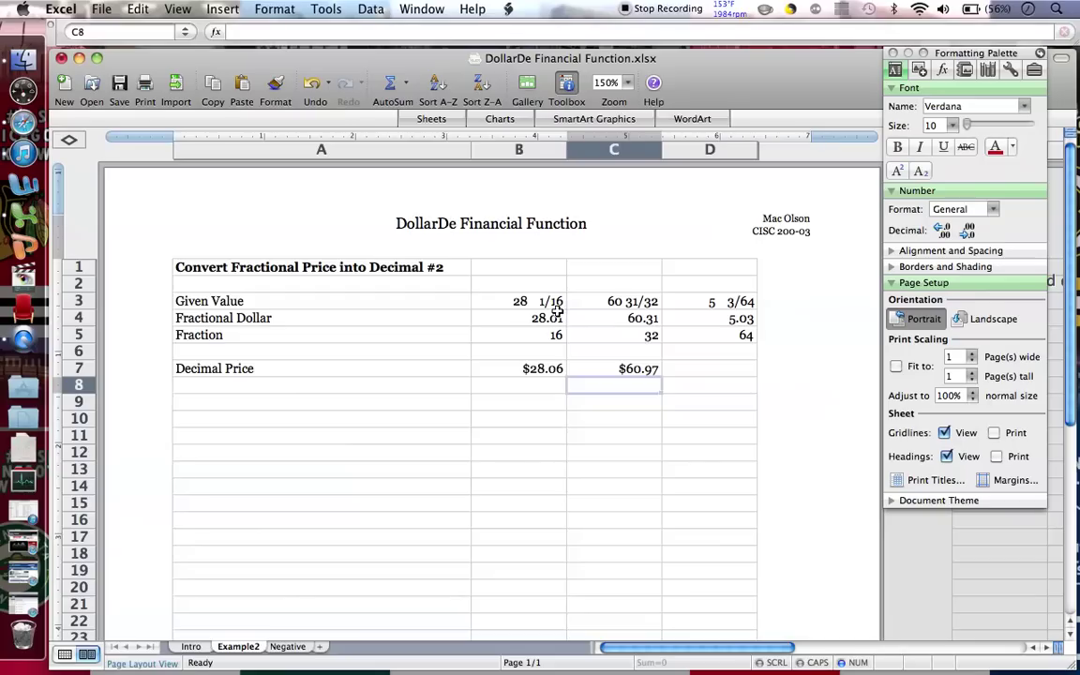
{"action": "left_click", "coordinate": [191, 646]}
{"action": "left_click", "coordinate": [240, 646]}
{"action": "left_click", "coordinate": [283, 646]}
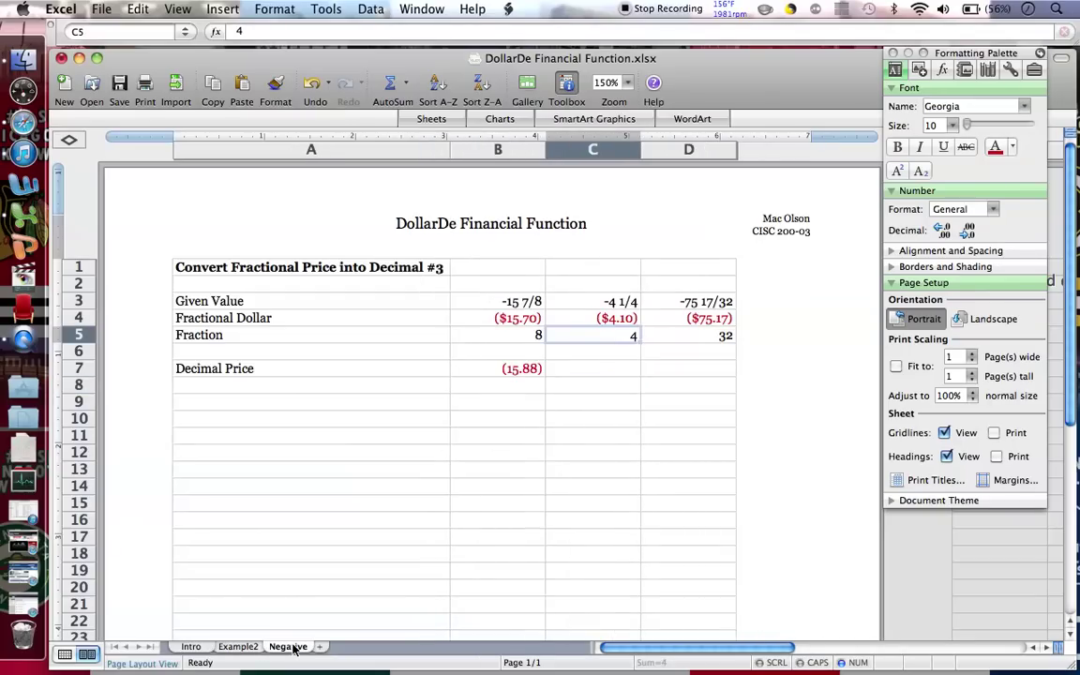